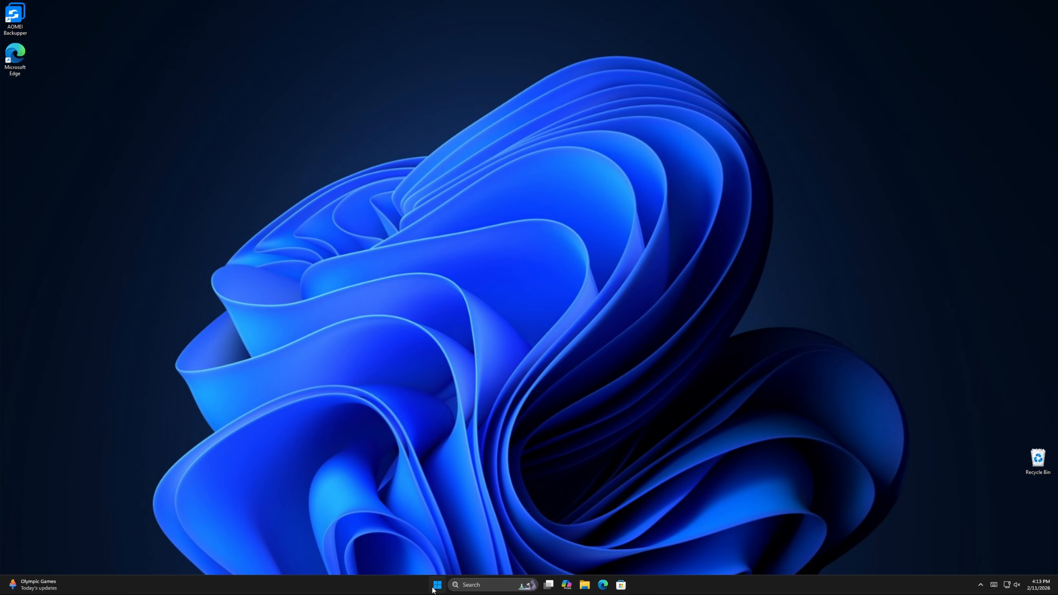
Check for Windows updates in Settings and restart the computer to finish installing them.
{"action": "left_click", "coordinate": [437, 584]}
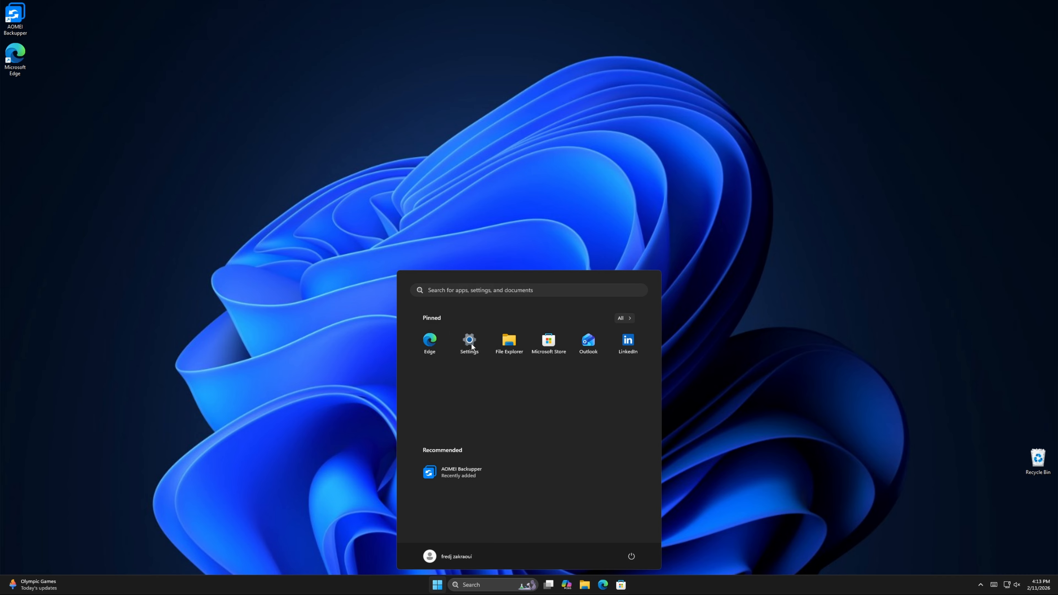
{"action": "left_click", "coordinate": [470, 342]}
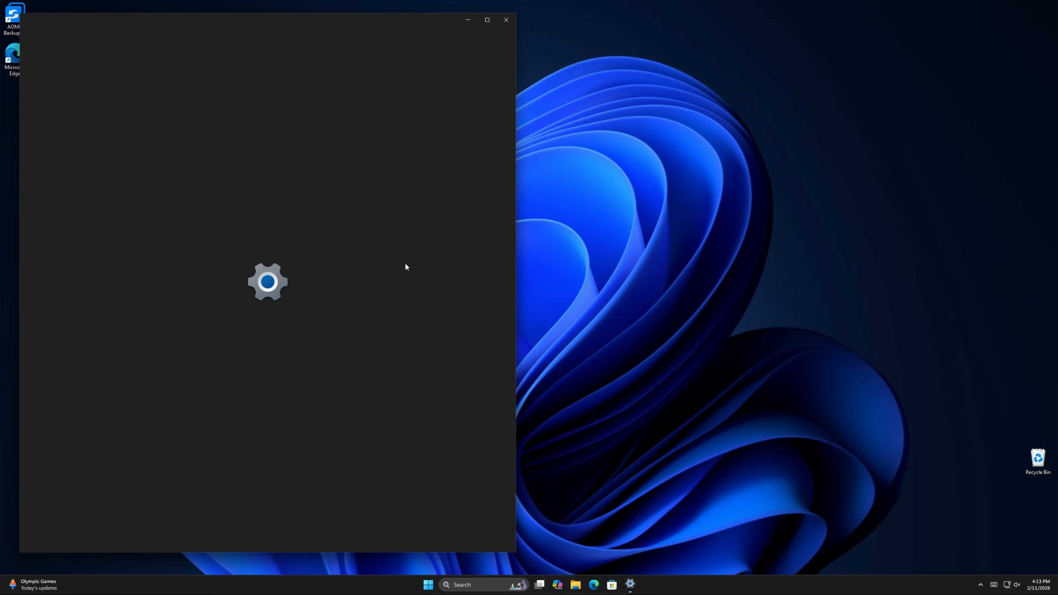
{"action": "left_click", "coordinate": [72, 263]}
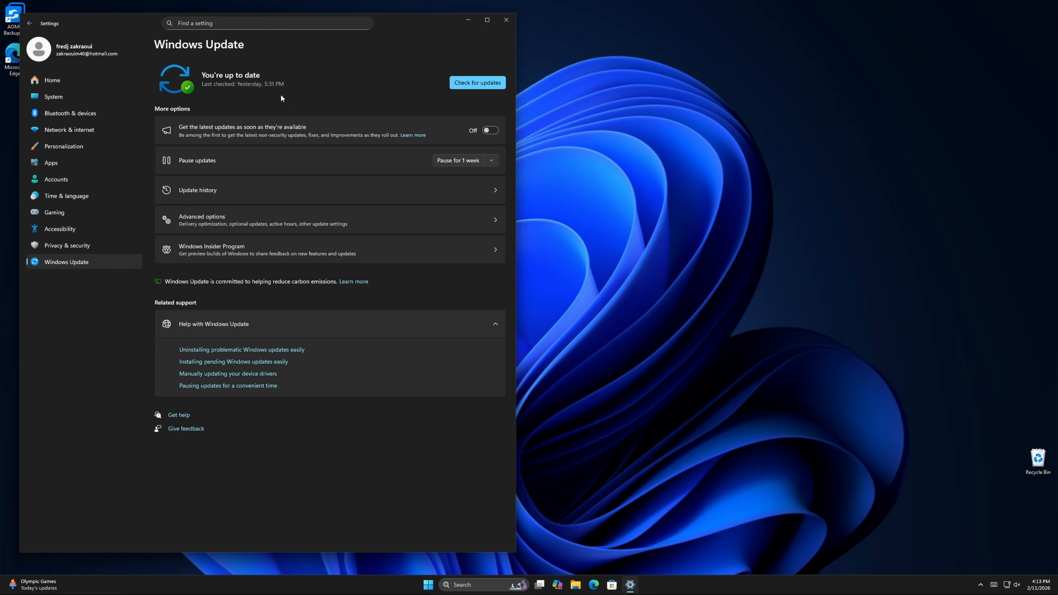
{"action": "left_click", "coordinate": [466, 83]}
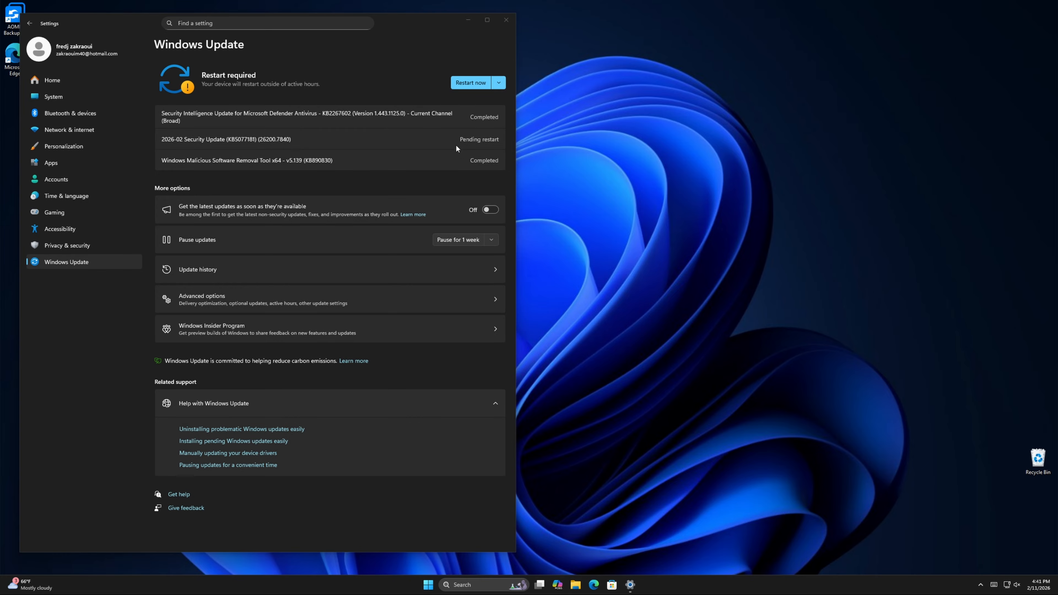
{"action": "left_click", "coordinate": [468, 85]}
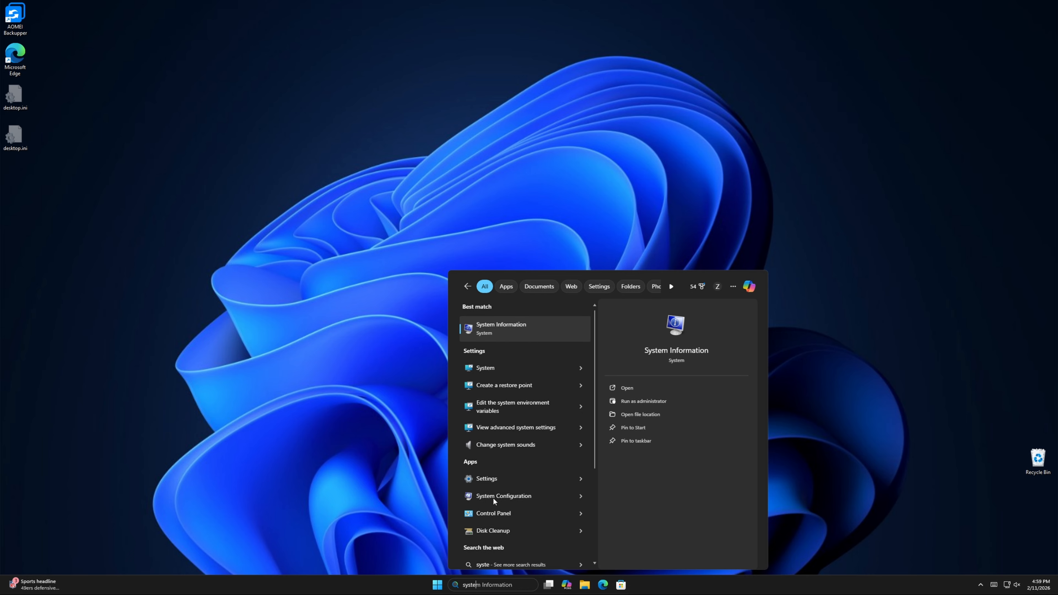
Create a system restore point with the description "atlas os" for the C: system drive.
{"action": "left_click", "coordinate": [579, 387]}
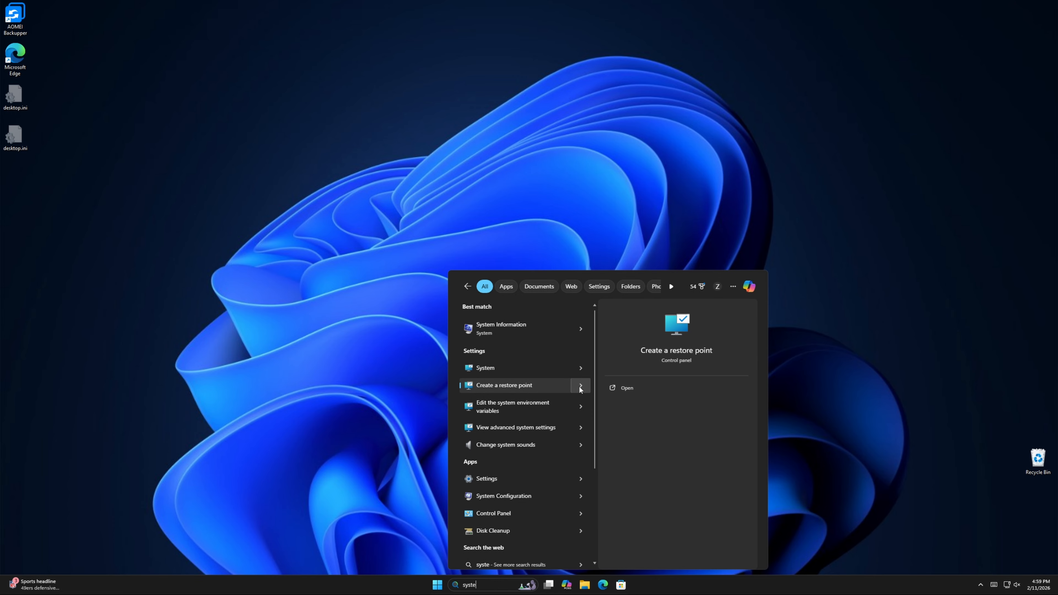
{"action": "left_click", "coordinate": [626, 389]}
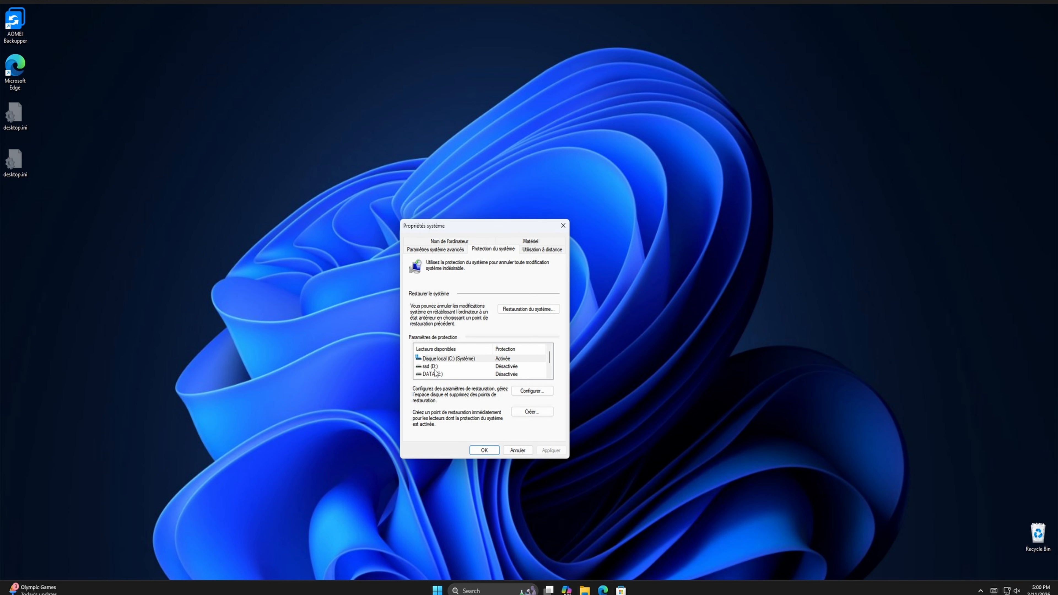
{"action": "left_click", "coordinate": [431, 359]}
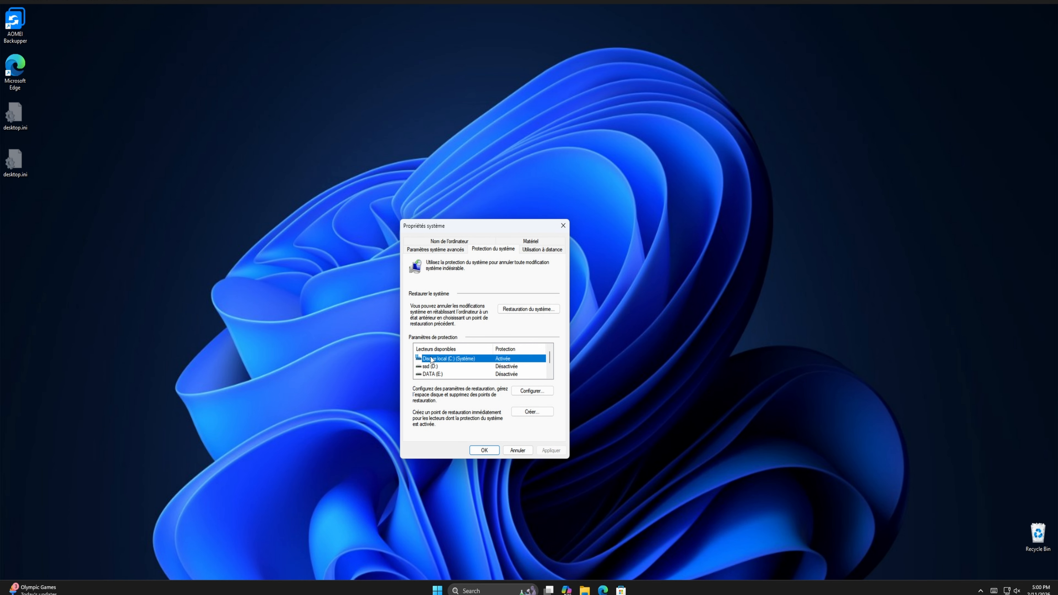
{"action": "left_click", "coordinate": [531, 412]}
{"action": "type", "text": "atlas os"}
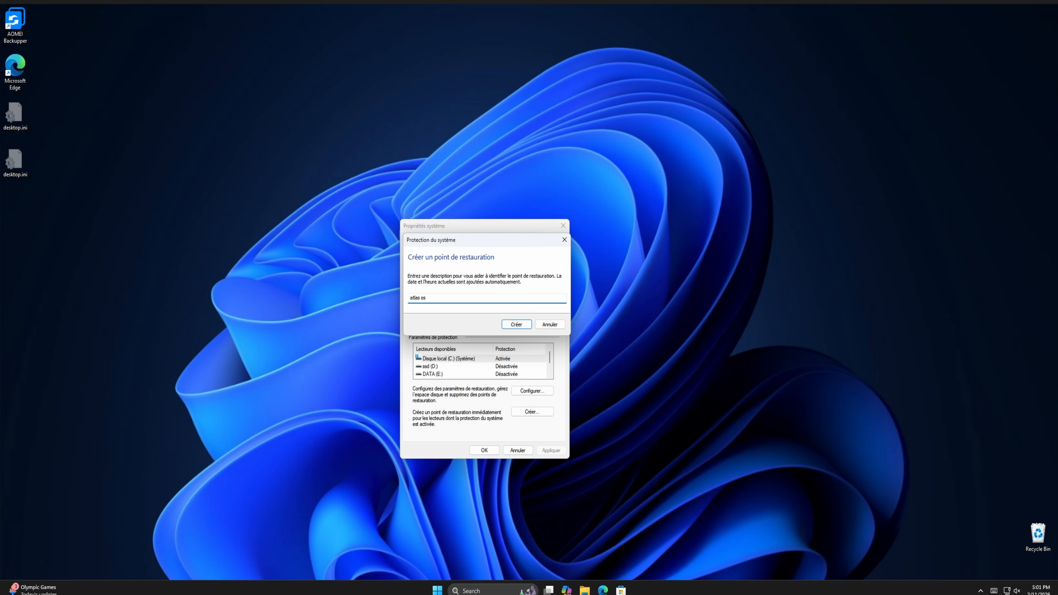
{"action": "left_click", "coordinate": [516, 324]}
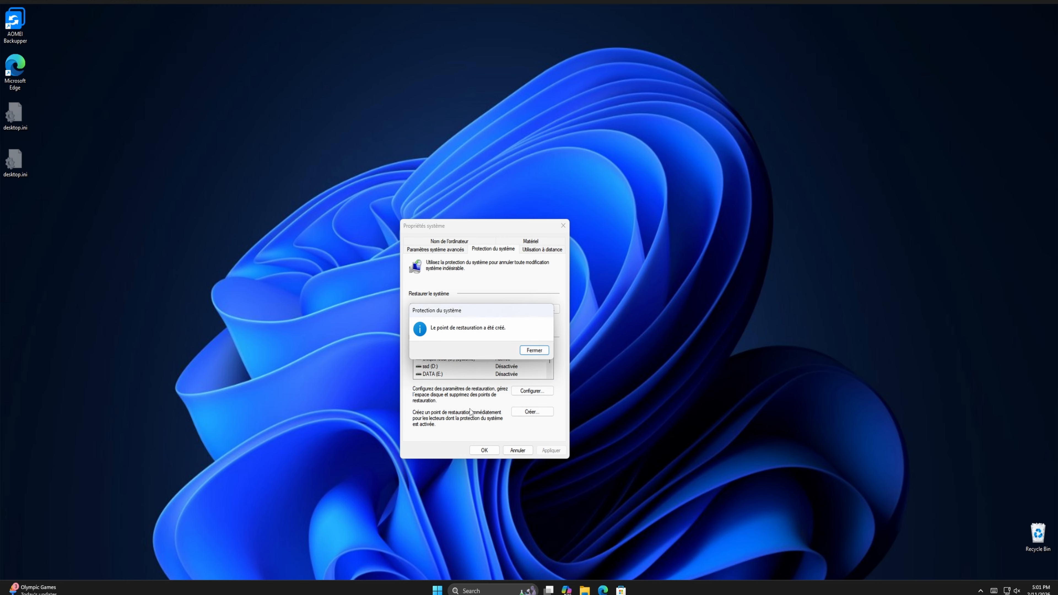
{"action": "left_click", "coordinate": [528, 351]}
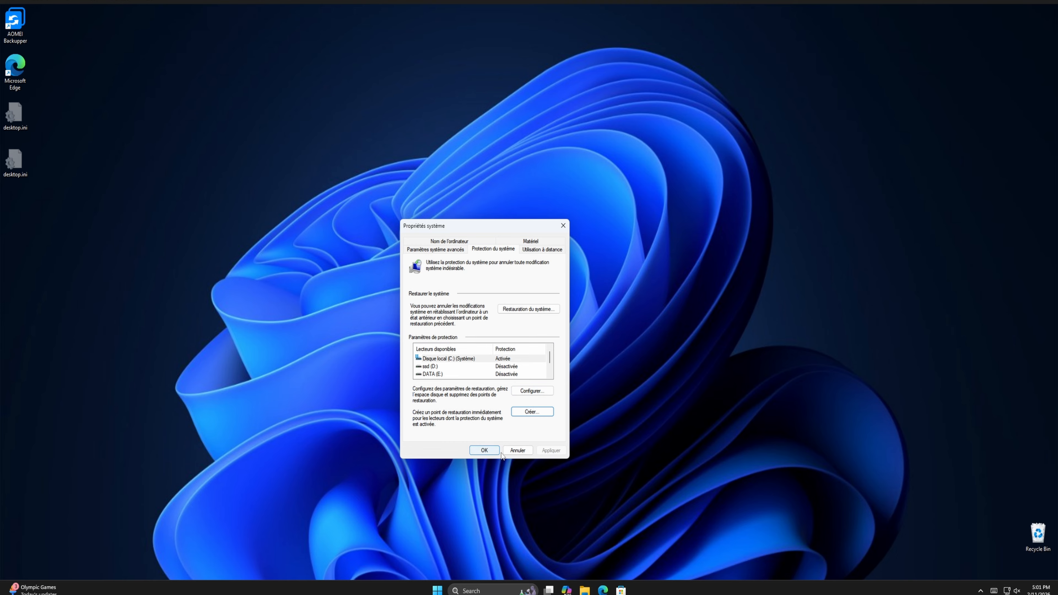
{"action": "left_click", "coordinate": [484, 450]}
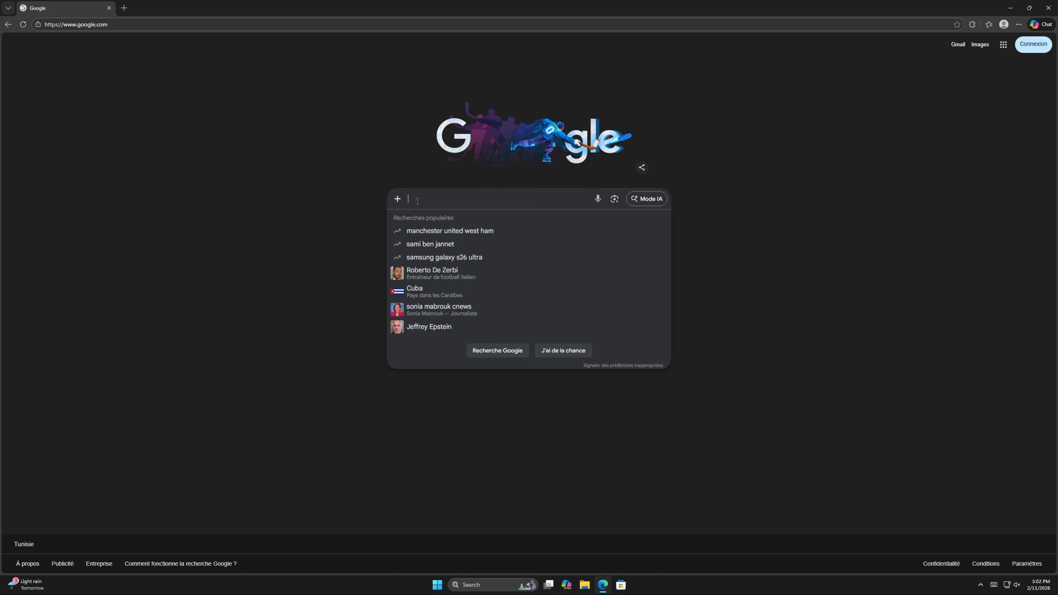
Search Google for "atlasos" and open the official AtlasOS website.
{"action": "type", "text": "atl"}
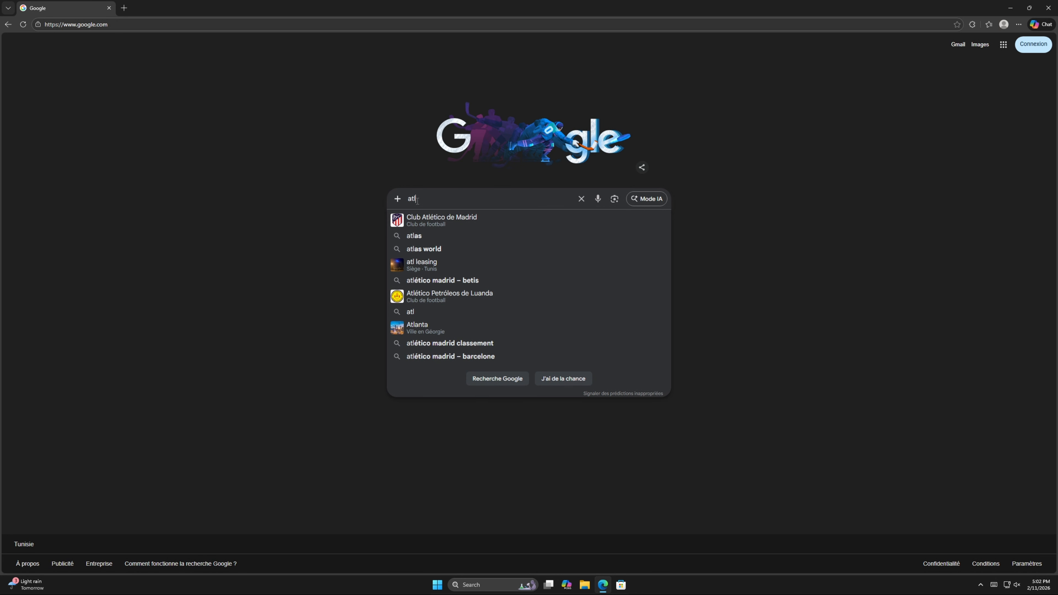
{"action": "type", "text": "as"}
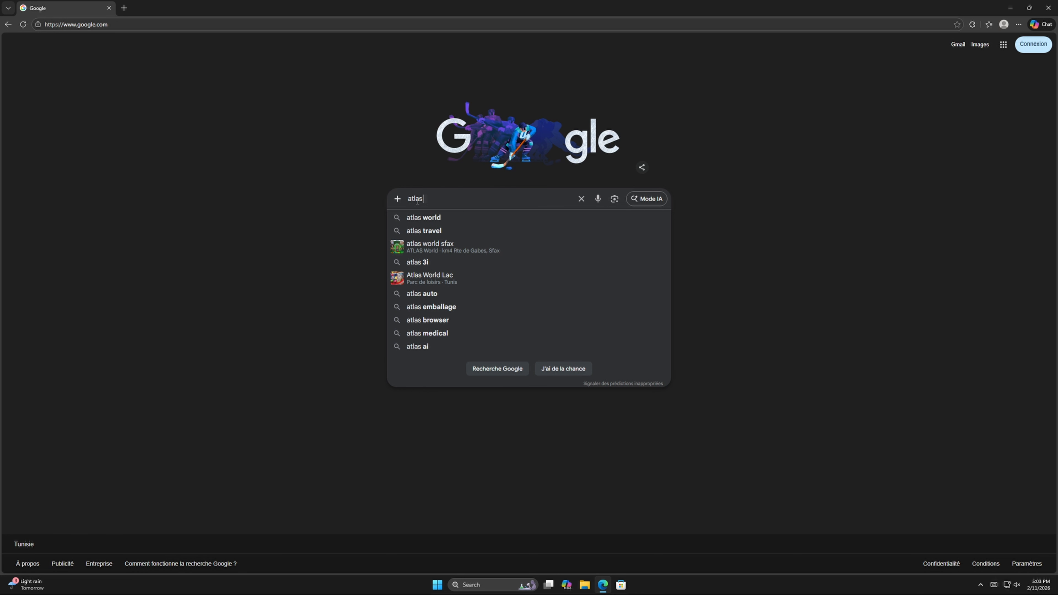
{"action": "type", "text": " os"}
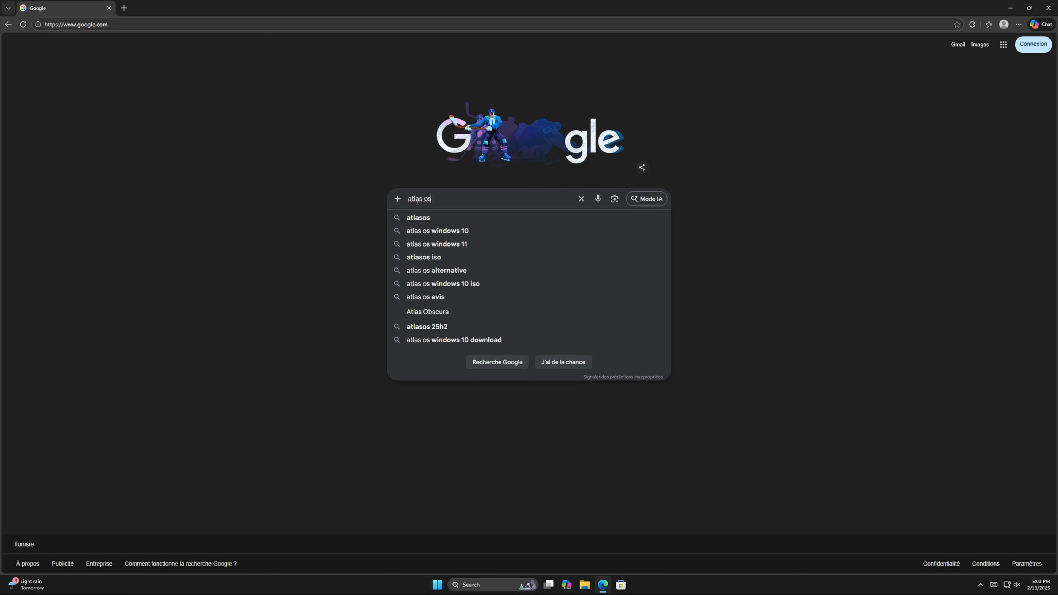
{"action": "left_click", "coordinate": [428, 217]}
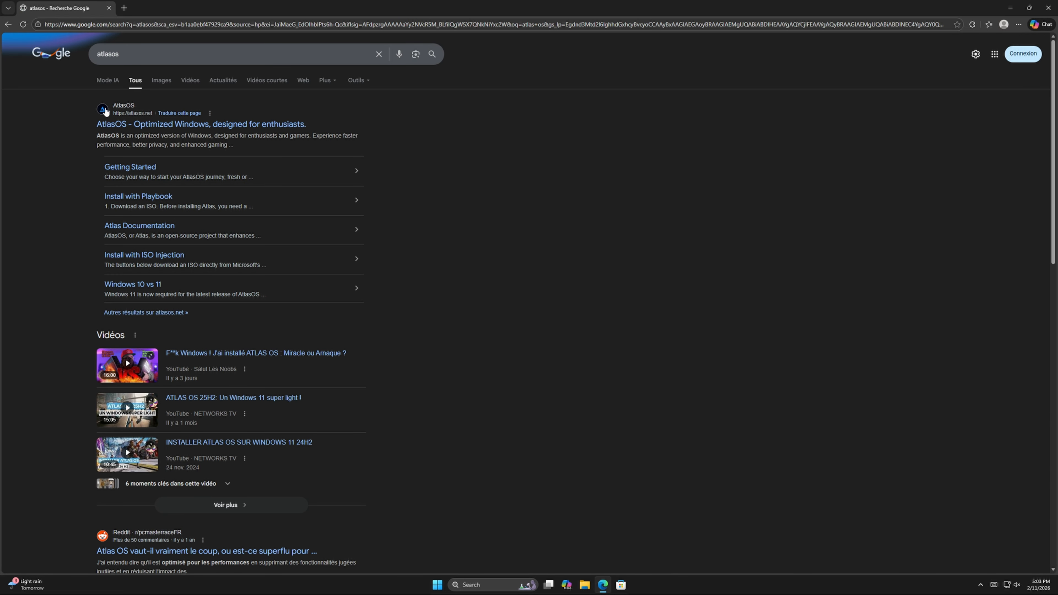
{"action": "left_click", "coordinate": [124, 125]}
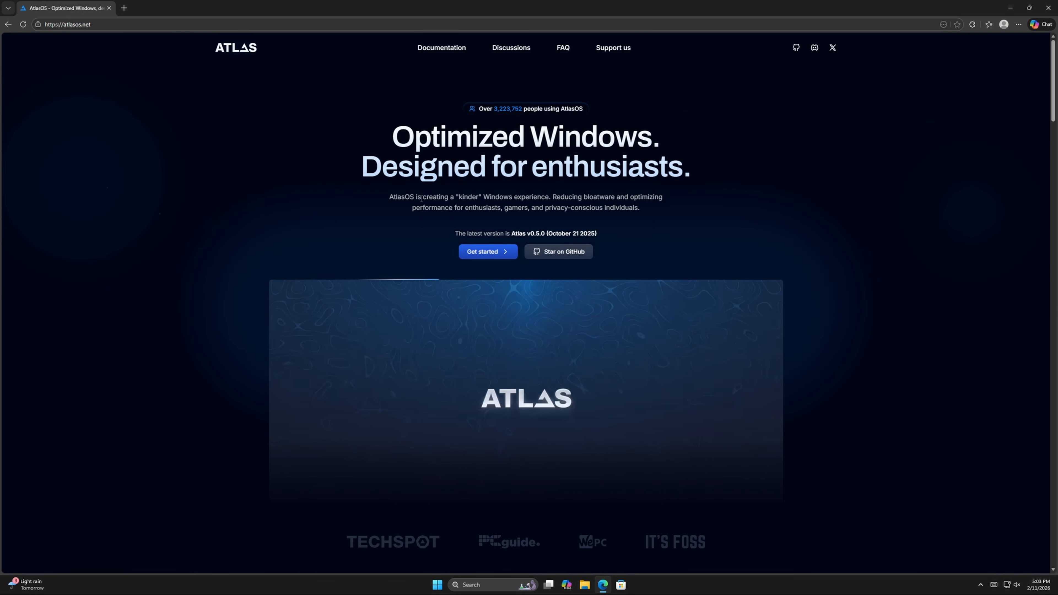
Confirm following the AtlasOS installation guide and download both the Atlas Playbook and AME Wizard.
{"action": "scroll", "coordinate": [509, 400], "scroll_direction": "down", "scroll_amount": 5}
{"action": "scroll", "coordinate": [509, 400], "scroll_direction": "up", "scroll_amount": 5}
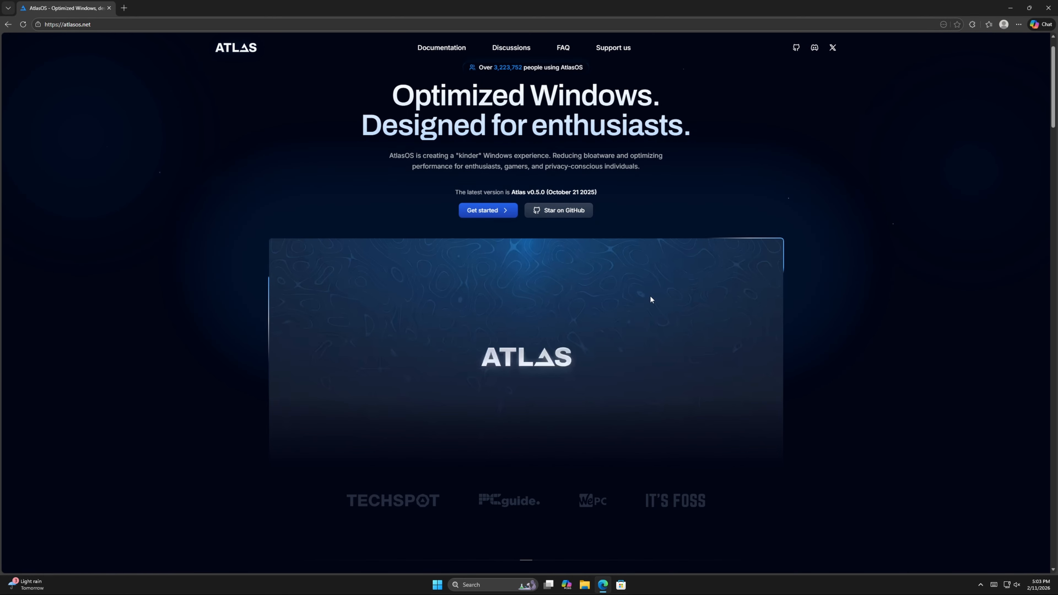
{"action": "left_click", "coordinate": [490, 212]}
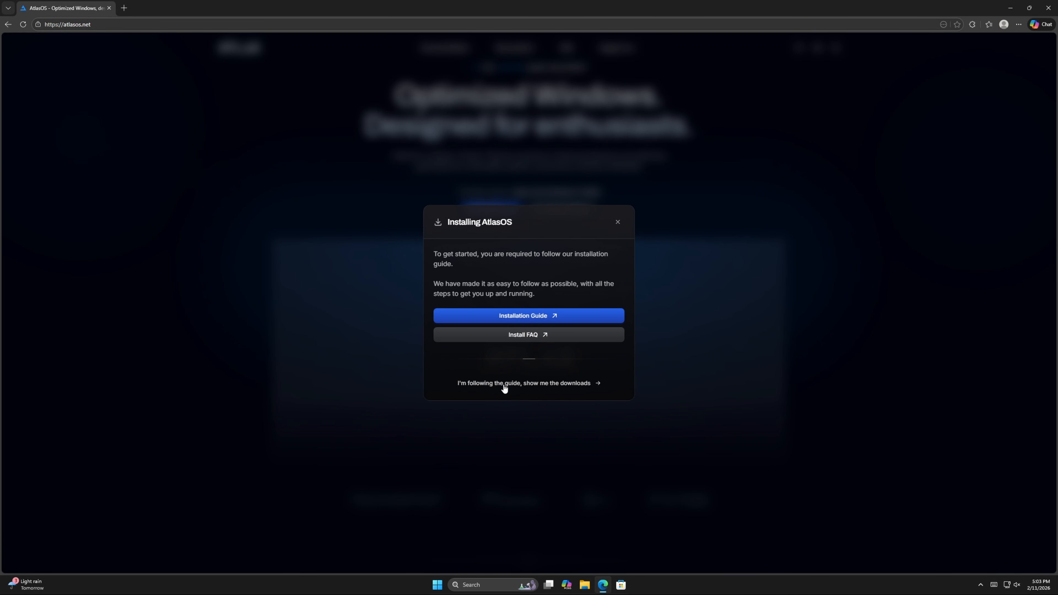
{"action": "left_click", "coordinate": [504, 385]}
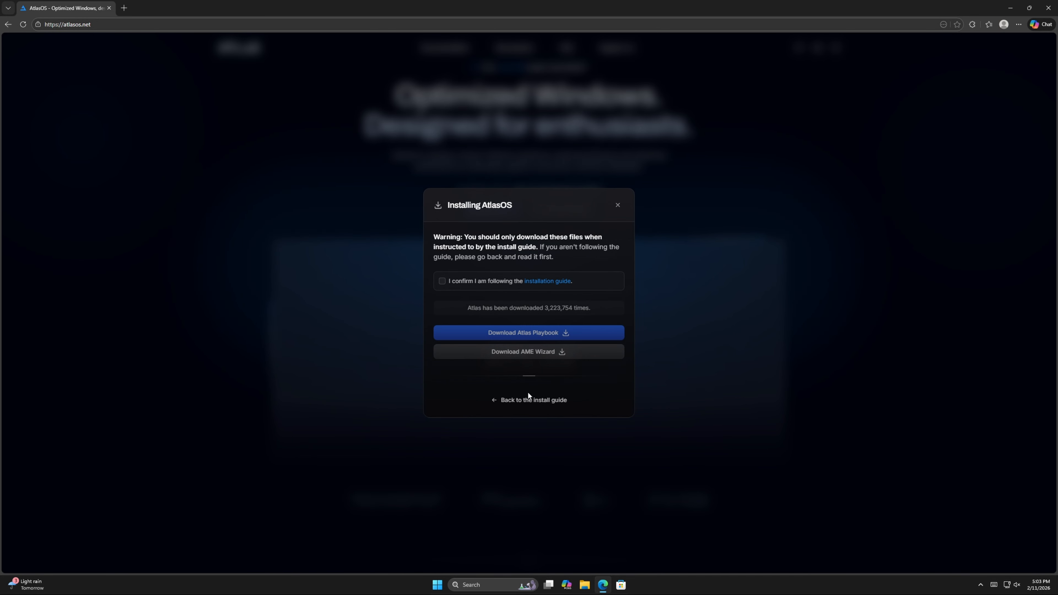
{"action": "left_click", "coordinate": [443, 284]}
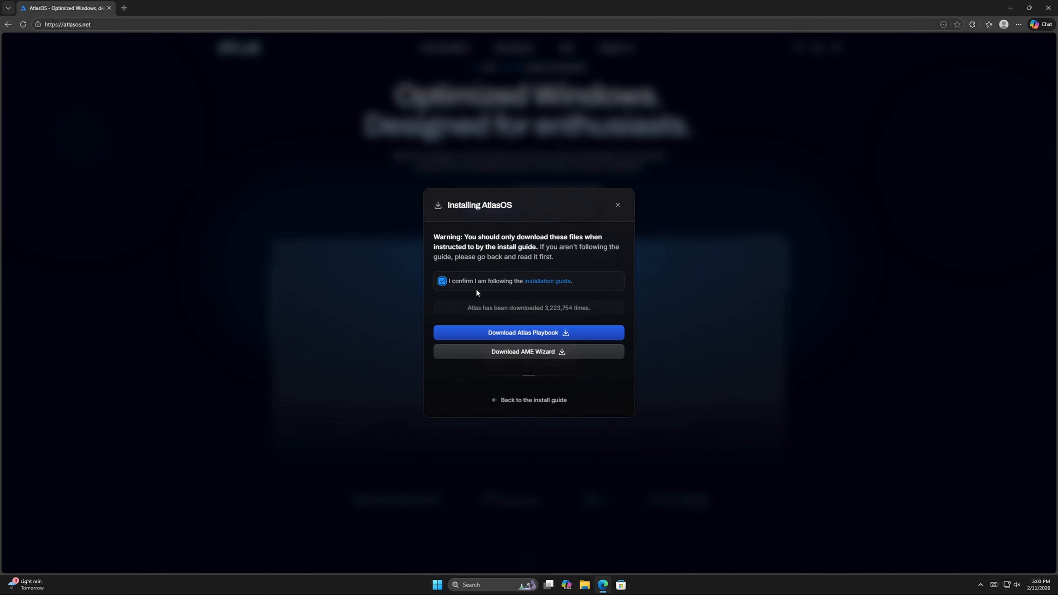
{"action": "left_click", "coordinate": [536, 333]}
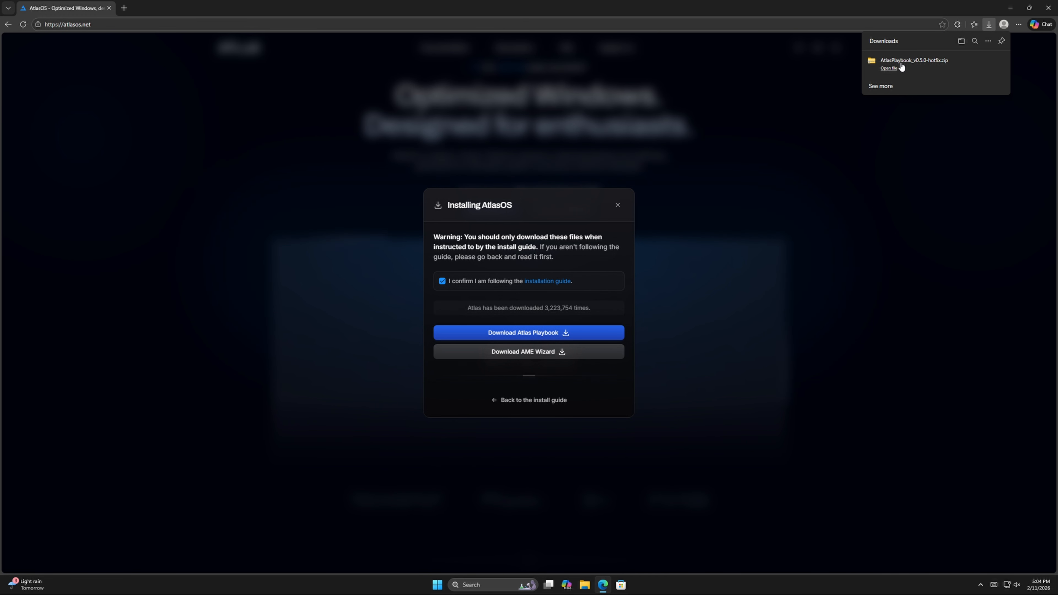
{"action": "left_click", "coordinate": [533, 352]}
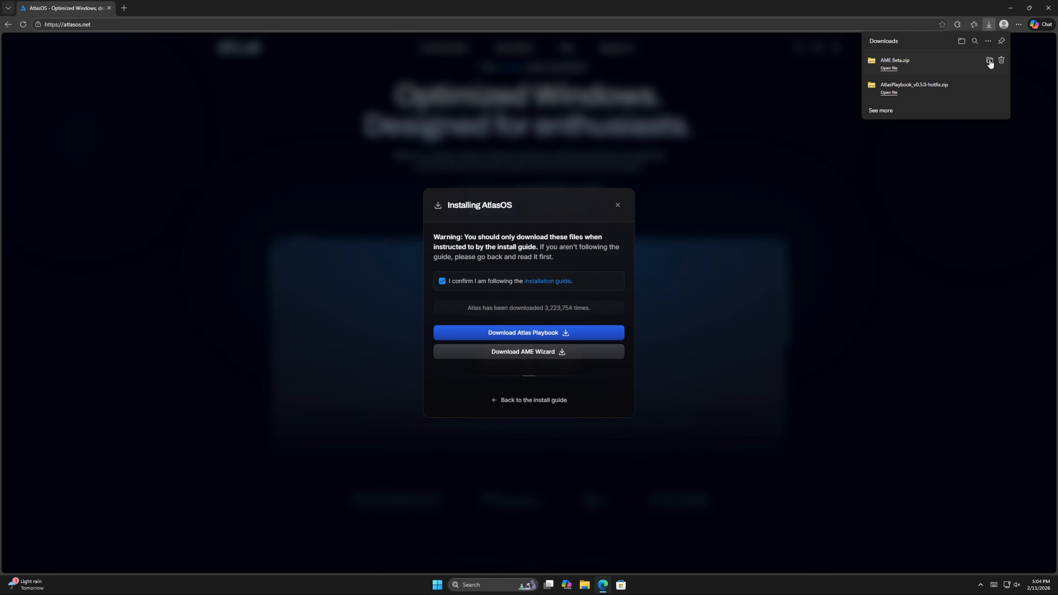
Move AME Beta.zip and AtlasPlaybook_v0.5.0-hotfix.zip from Downloads to the desktop, closing the browser and folder windows.
{"action": "left_click", "coordinate": [989, 60]}
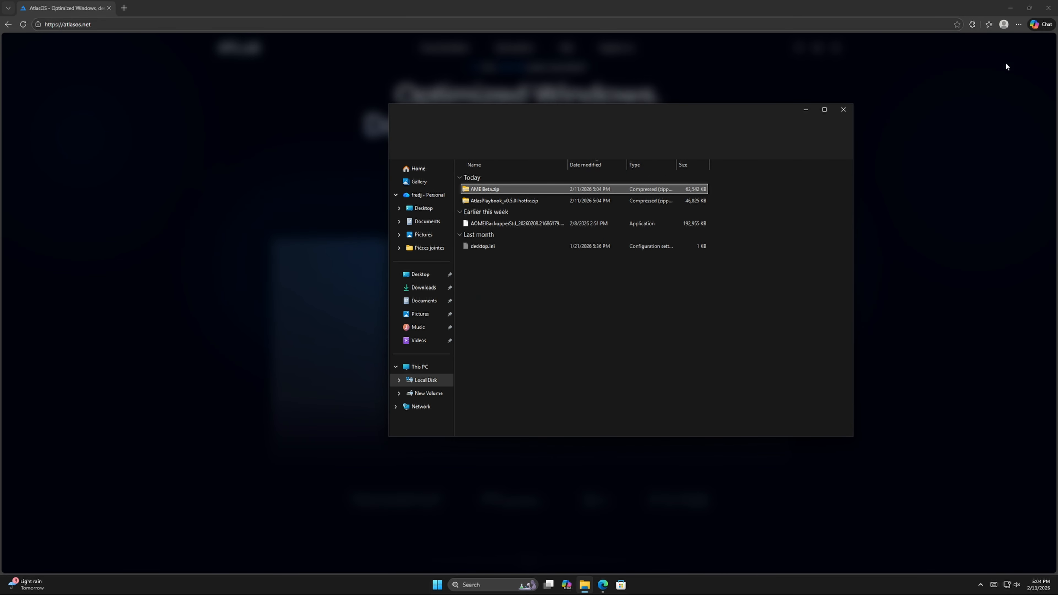
{"action": "left_click", "coordinate": [1049, 9]}
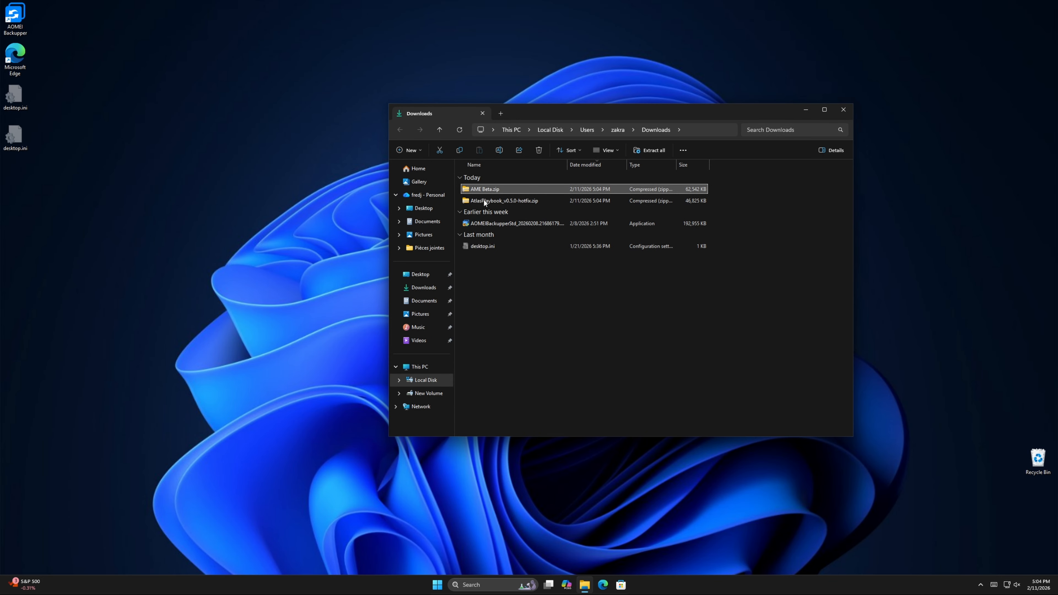
{"action": "left_click_drag", "start_coordinate": [727, 186], "coordinate": [289, 155]}
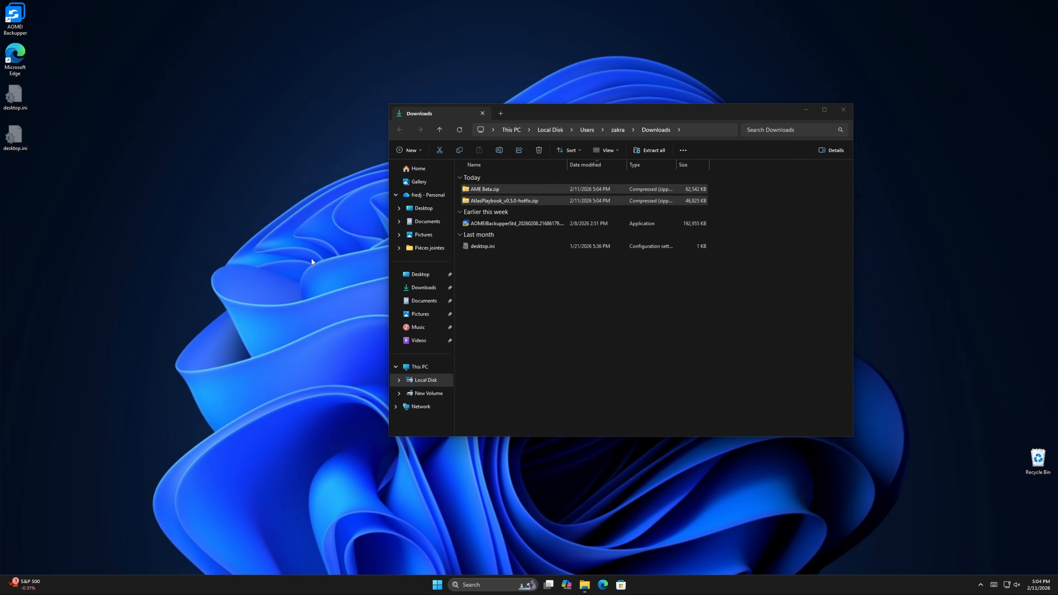
{"action": "left_click", "coordinate": [843, 109]}
{"action": "left_click", "coordinate": [307, 146]}
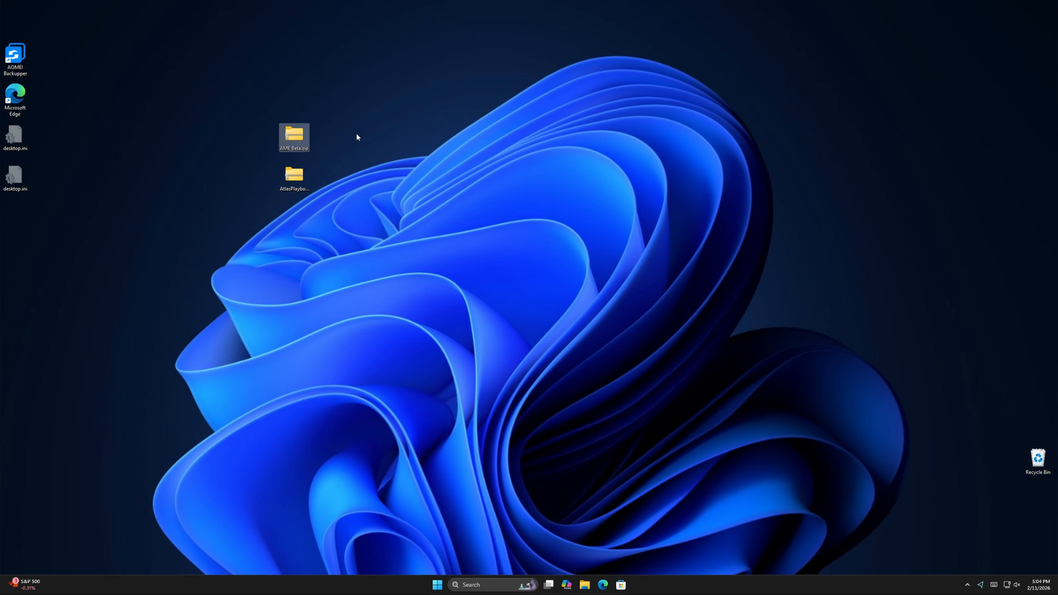
{"action": "left_click", "coordinate": [322, 142]}
Extract AME Beta.exe from AME Beta.zip onto the desktop and close the archive window.
{"action": "double_click", "coordinate": [296, 140]}
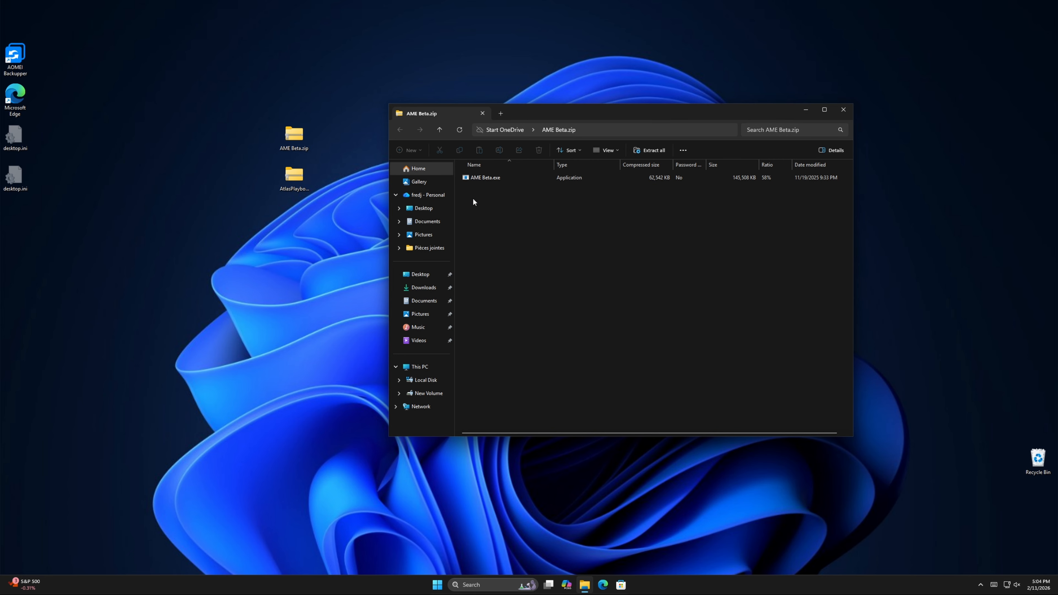
{"action": "left_click", "coordinate": [465, 178]}
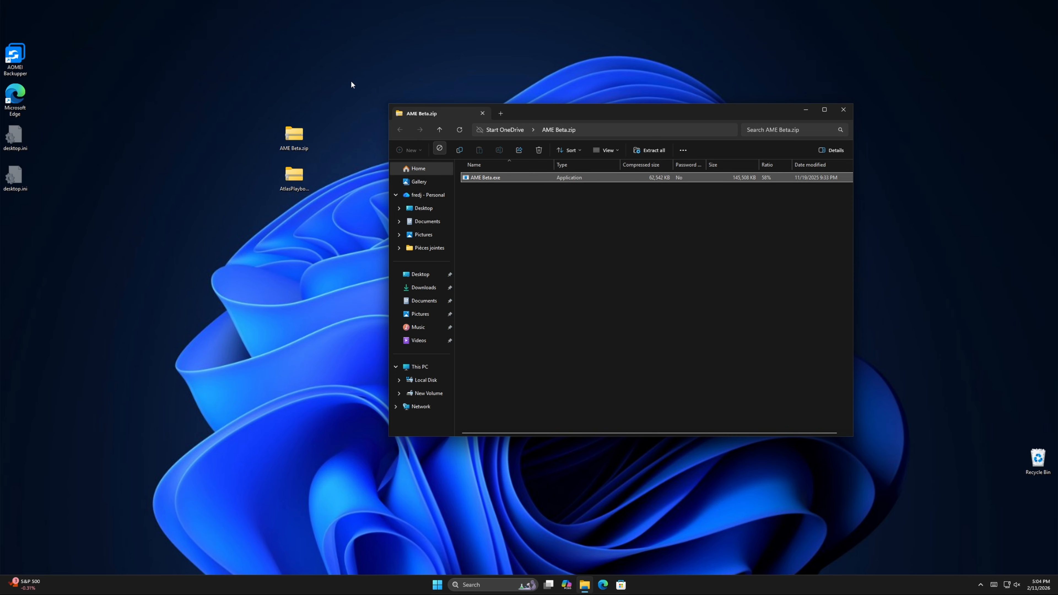
{"action": "left_click_drag", "start_coordinate": [351, 81], "coordinate": [333, 59]}
{"action": "left_click_drag", "start_coordinate": [16, 12], "coordinate": [328, 71]}
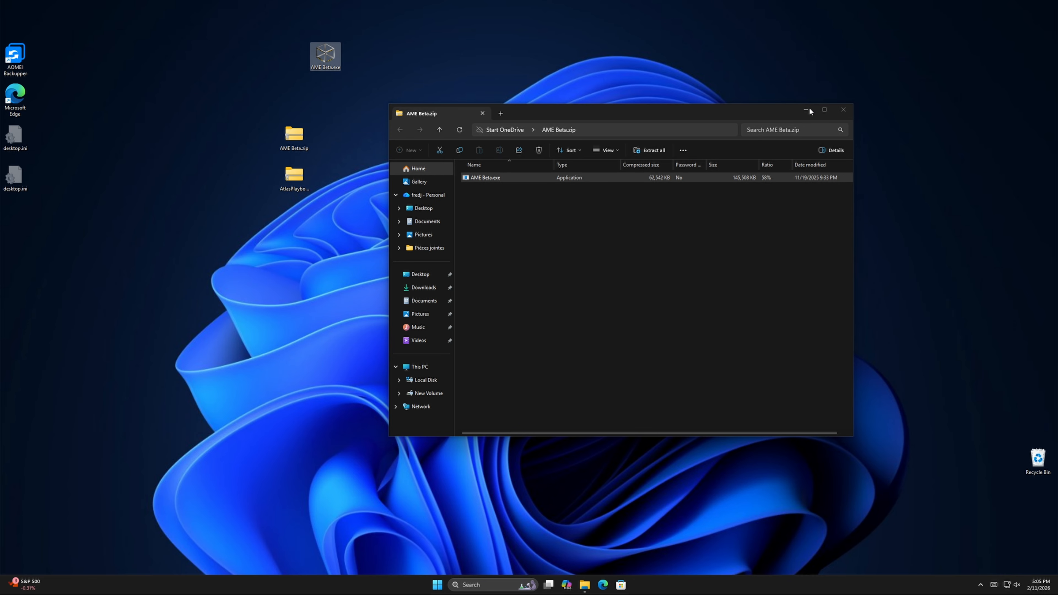
{"action": "left_click", "coordinate": [842, 110]}
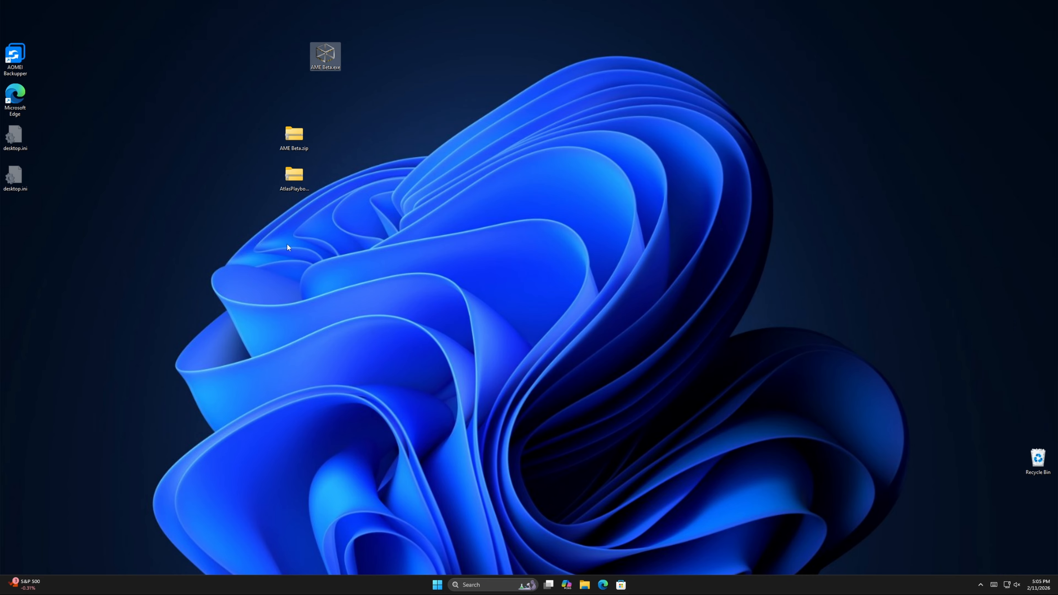
Extract AtlasPlaybook_v0.5.0.apbx and the Disable Automatic Driver Installation registry file from the AtlasPlaybook archive onto the desktop.
{"action": "double_click", "coordinate": [298, 178]}
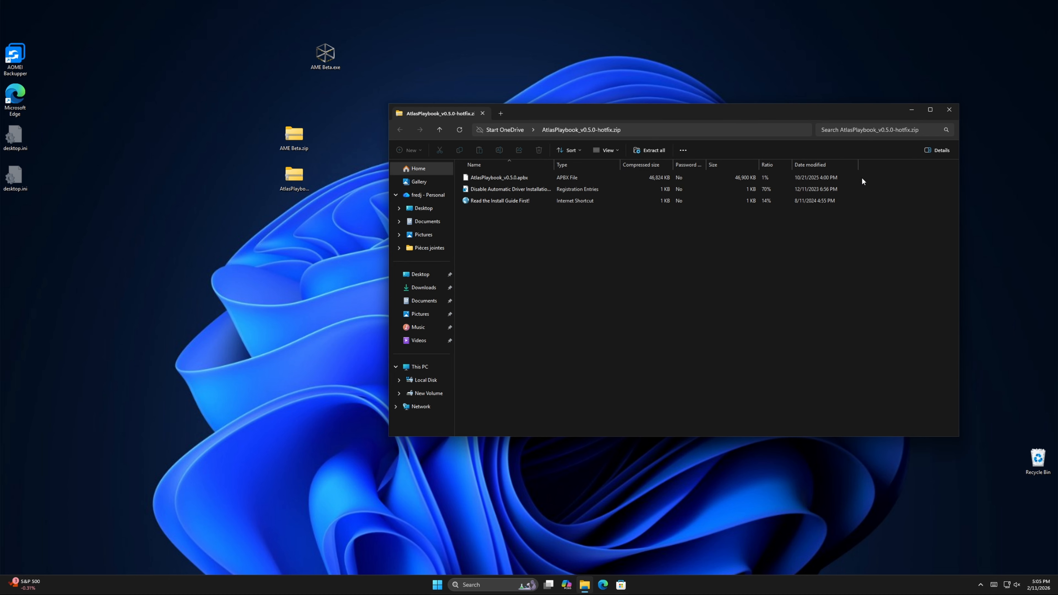
{"action": "left_click_drag", "start_coordinate": [861, 178], "coordinate": [773, 186]}
{"action": "left_click_drag", "start_coordinate": [545, 178], "coordinate": [461, 86]}
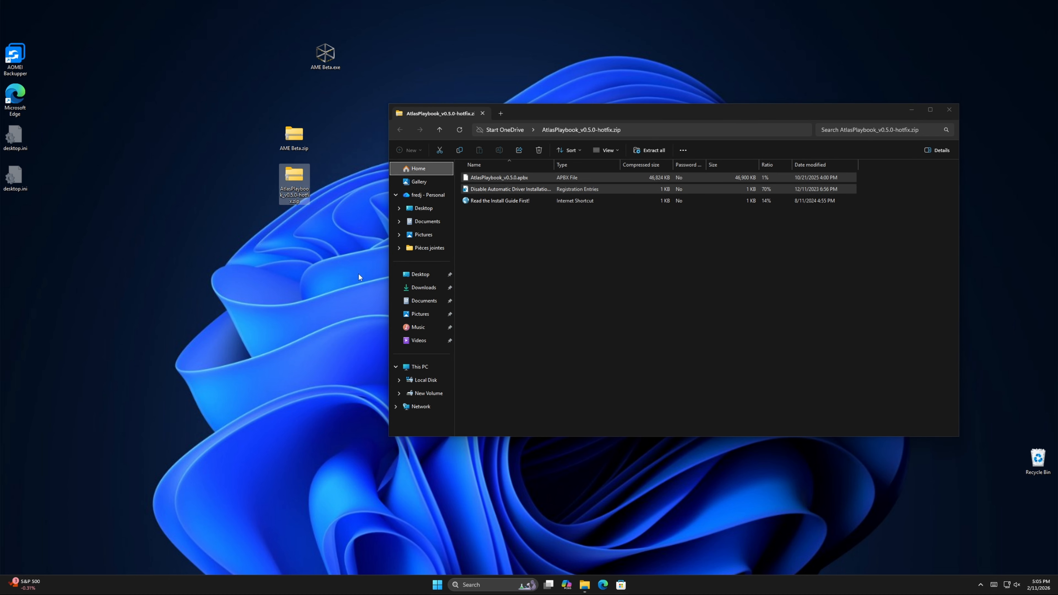
{"action": "left_click", "coordinate": [337, 334]}
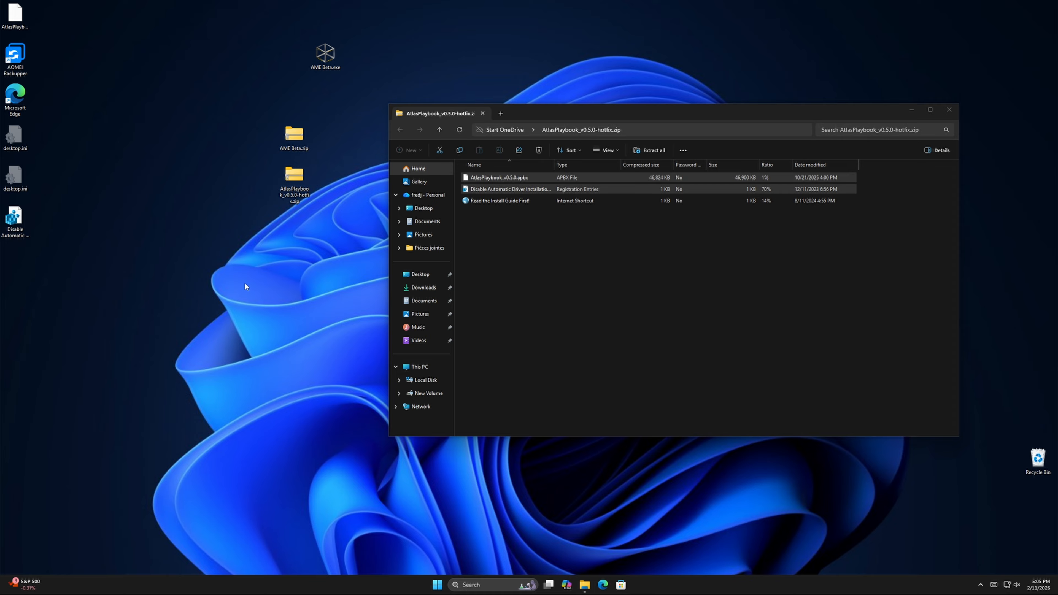
Close the archive window and tidy the desktop, placing the playbook file near AME Beta.exe and both zips below the other icons.
{"action": "left_click", "coordinate": [952, 110]}
{"action": "left_click_drag", "start_coordinate": [15, 17], "coordinate": [396, 97]}
{"action": "left_click_drag", "start_coordinate": [376, 369], "coordinate": [20, 271]}
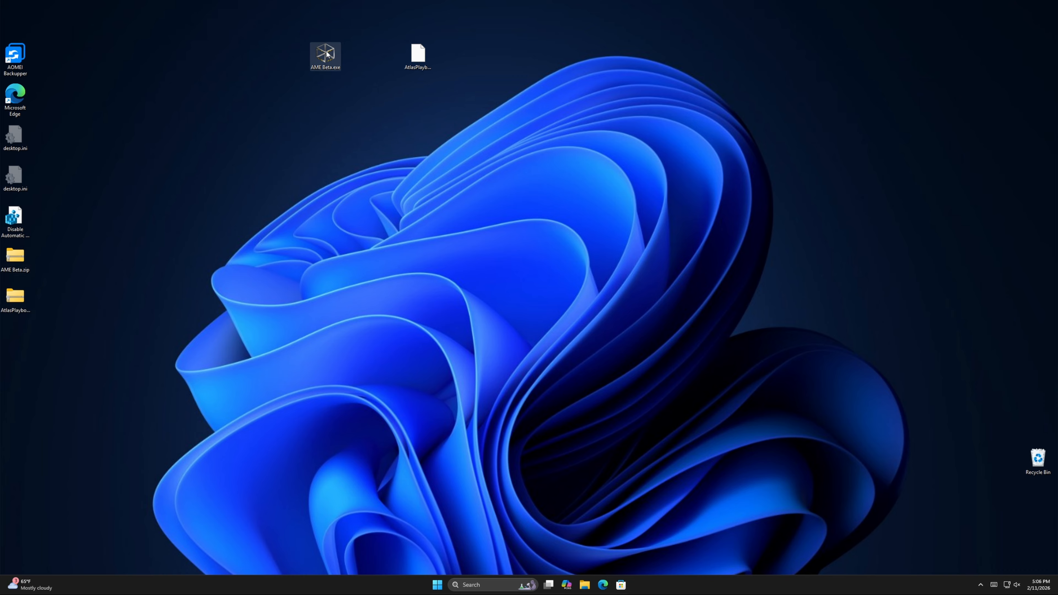
Run AME Beta.exe from the desktop as administrator and allow it to make changes to the device.
{"action": "right_click", "coordinate": [327, 53]}
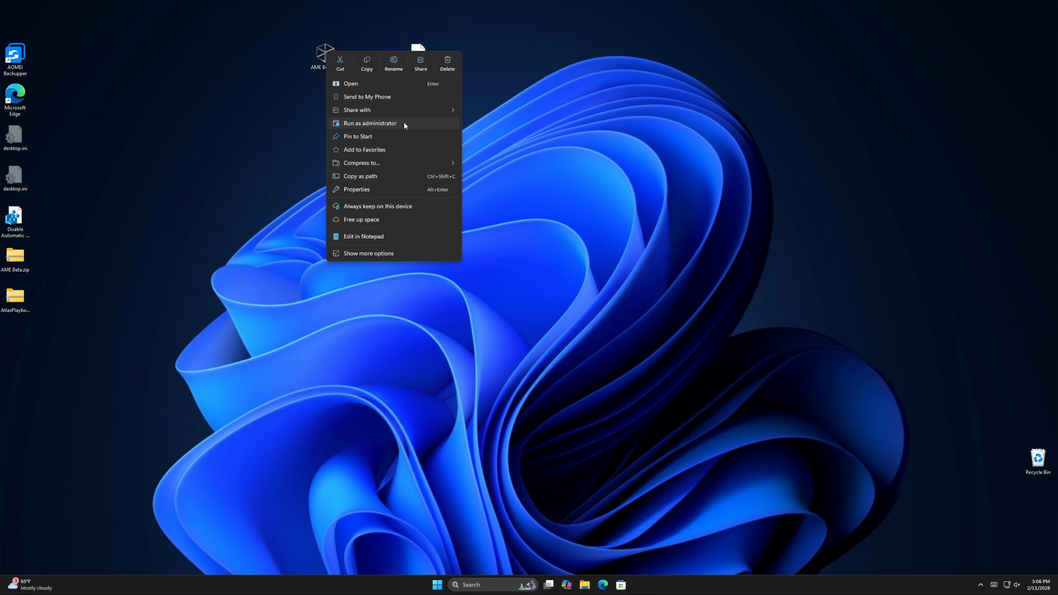
{"action": "left_click", "coordinate": [369, 123]}
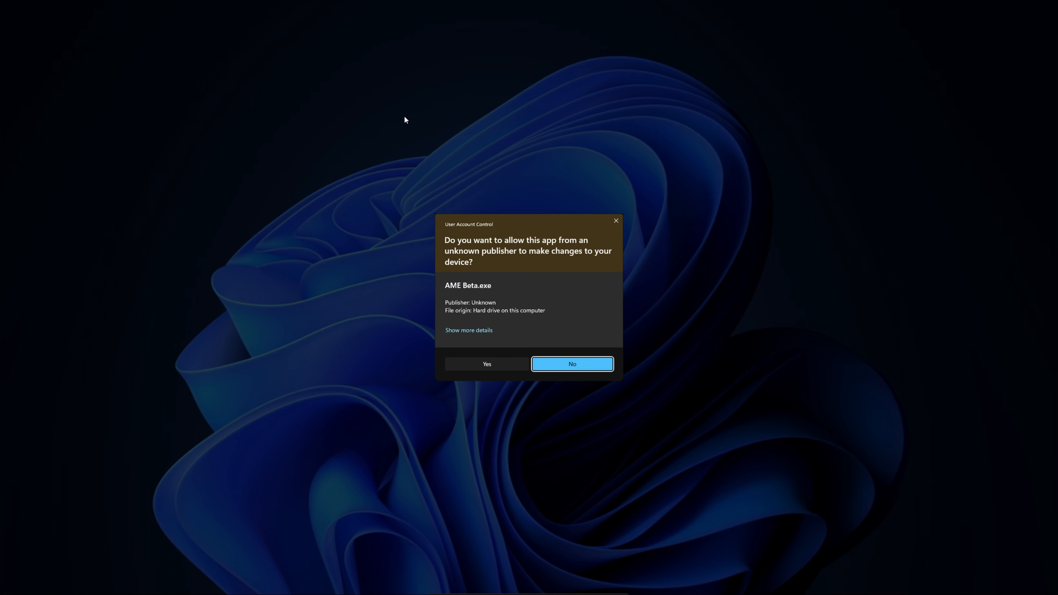
{"action": "left_click", "coordinate": [487, 364]}
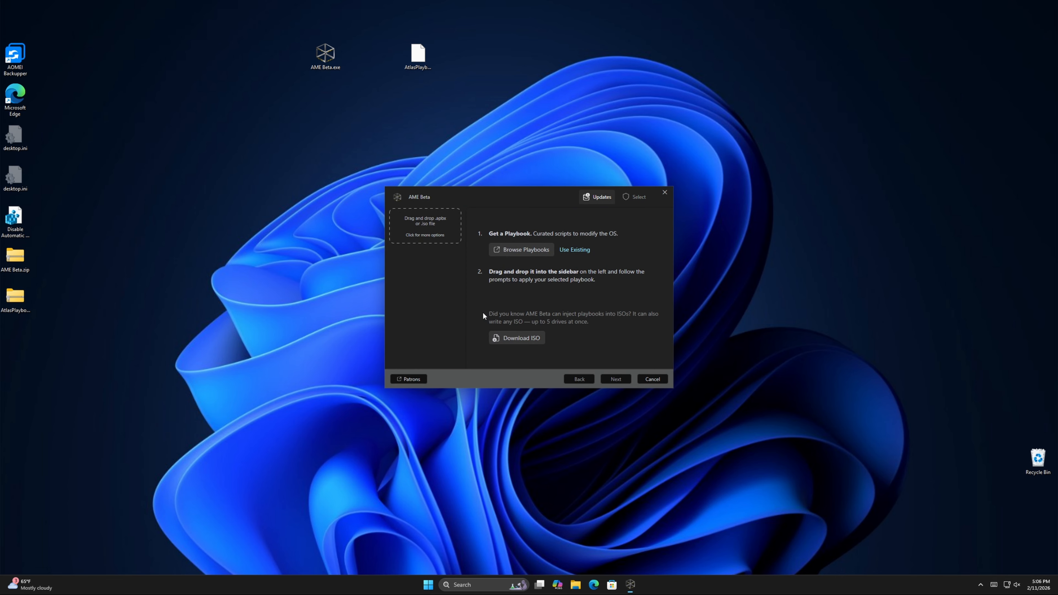
Load the existing playbook AtlasPlaybook_v0.5.0.apbx from the Desktop folder into AME Beta.
{"action": "left_click", "coordinate": [574, 249]}
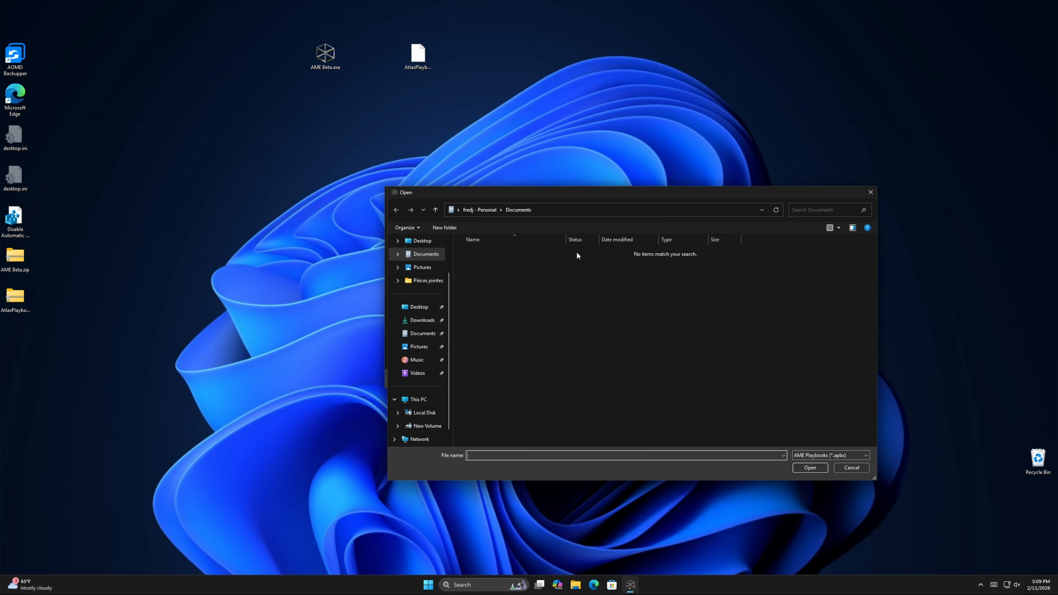
{"action": "left_click", "coordinate": [422, 241]}
{"action": "left_click", "coordinate": [503, 252]}
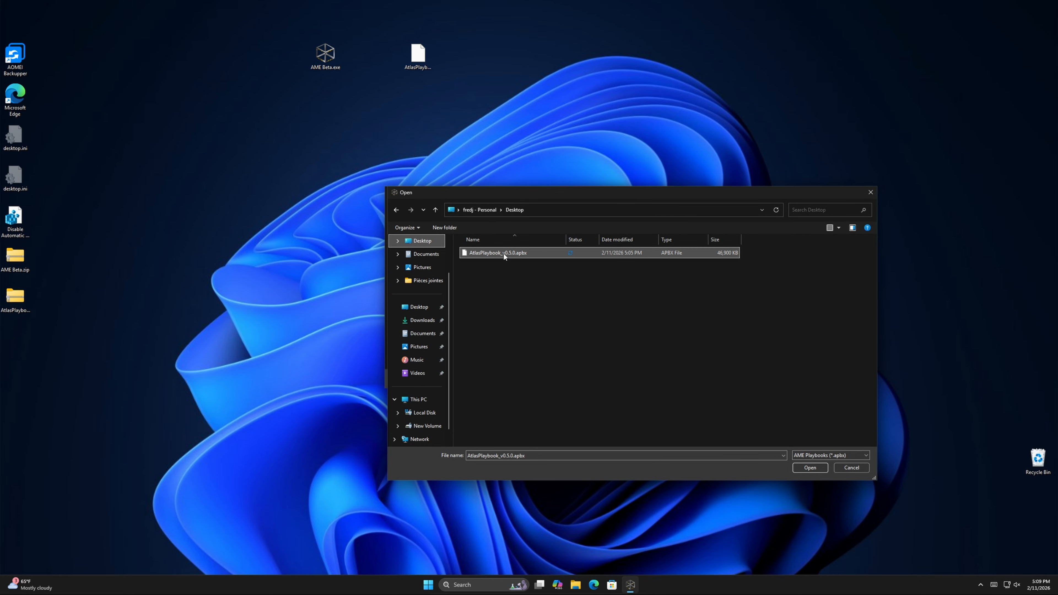
{"action": "left_click", "coordinate": [805, 467]}
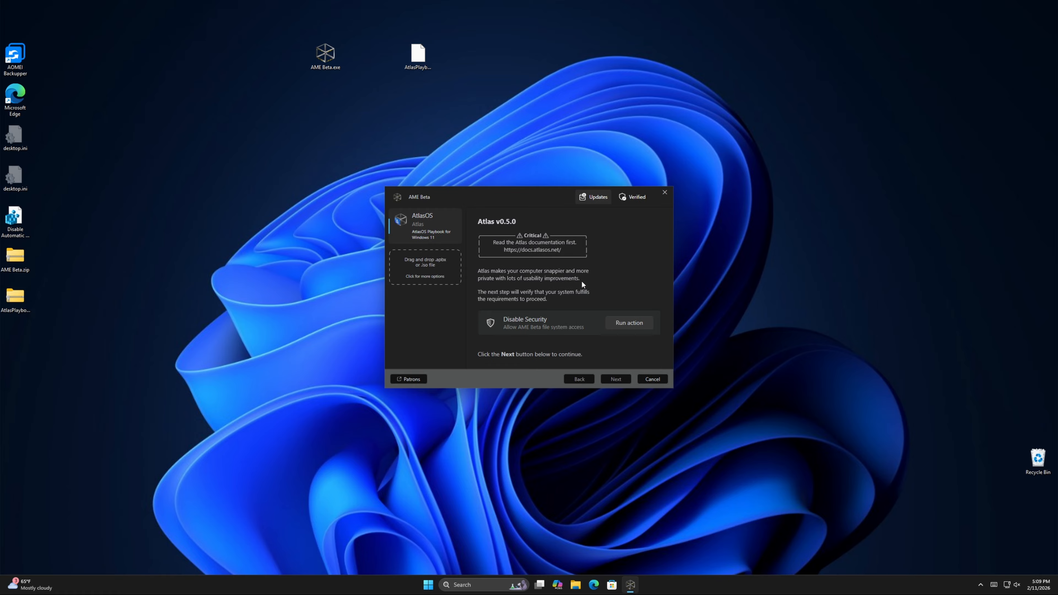
Run the Disable Security action using Windows Security, and run the Prepare System action on the requirements page.
{"action": "left_click", "coordinate": [626, 323]}
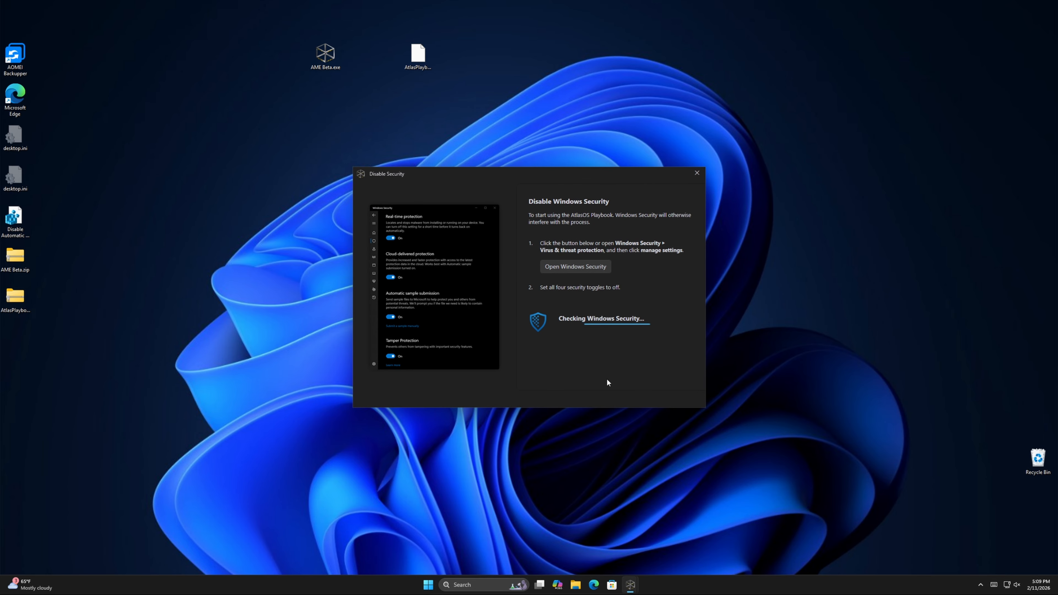
{"action": "left_click", "coordinate": [568, 267]}
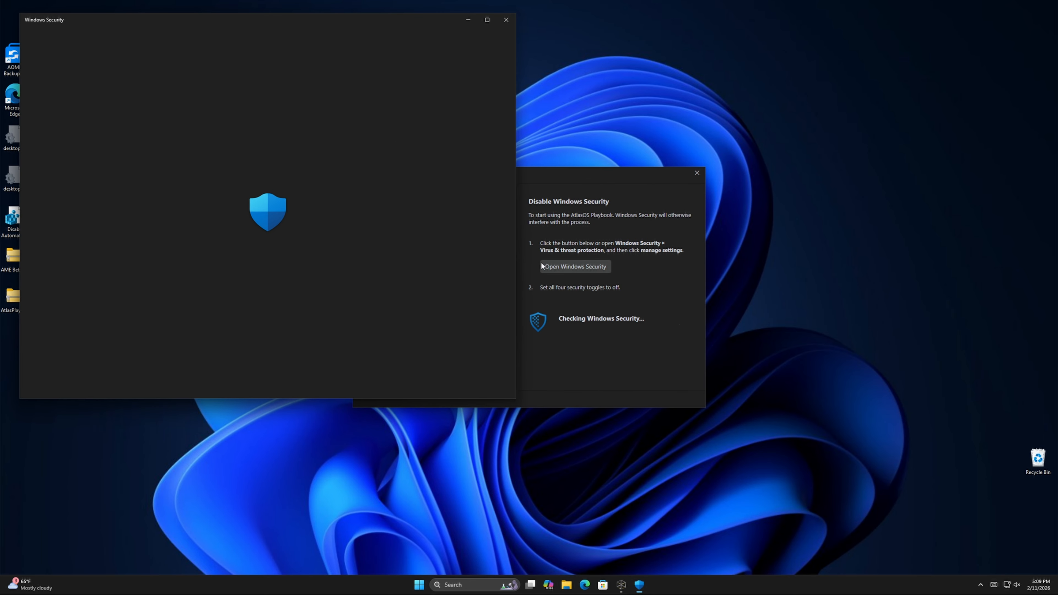
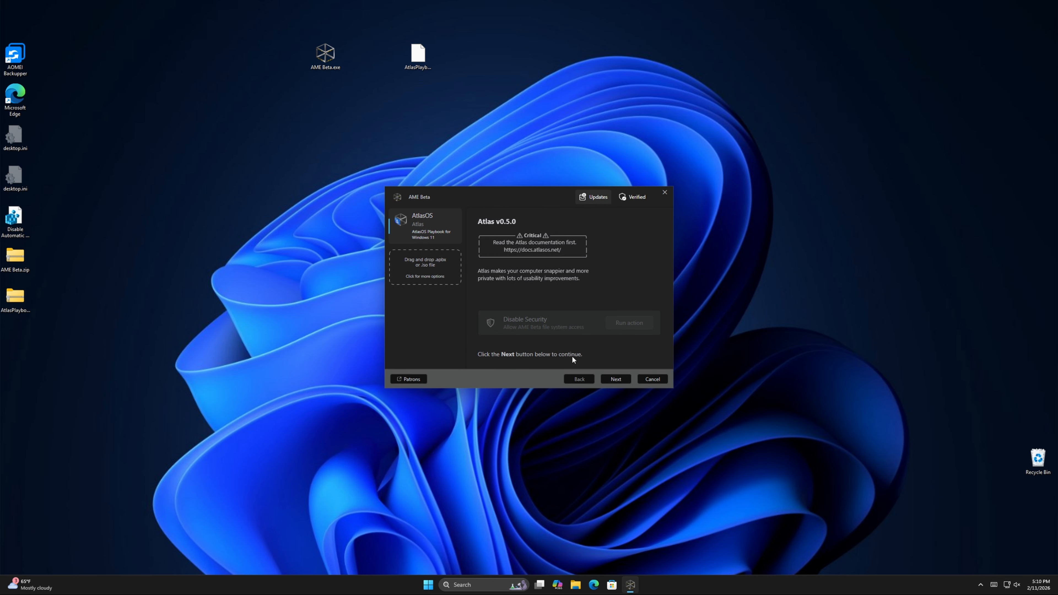
{"action": "left_click", "coordinate": [616, 380]}
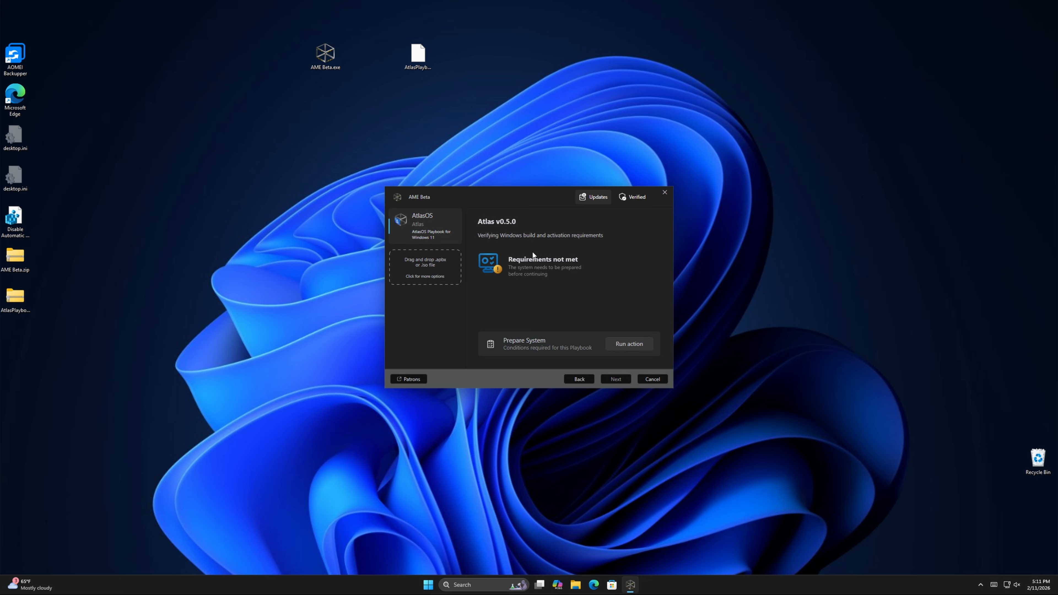
{"action": "left_click", "coordinate": [627, 344]}
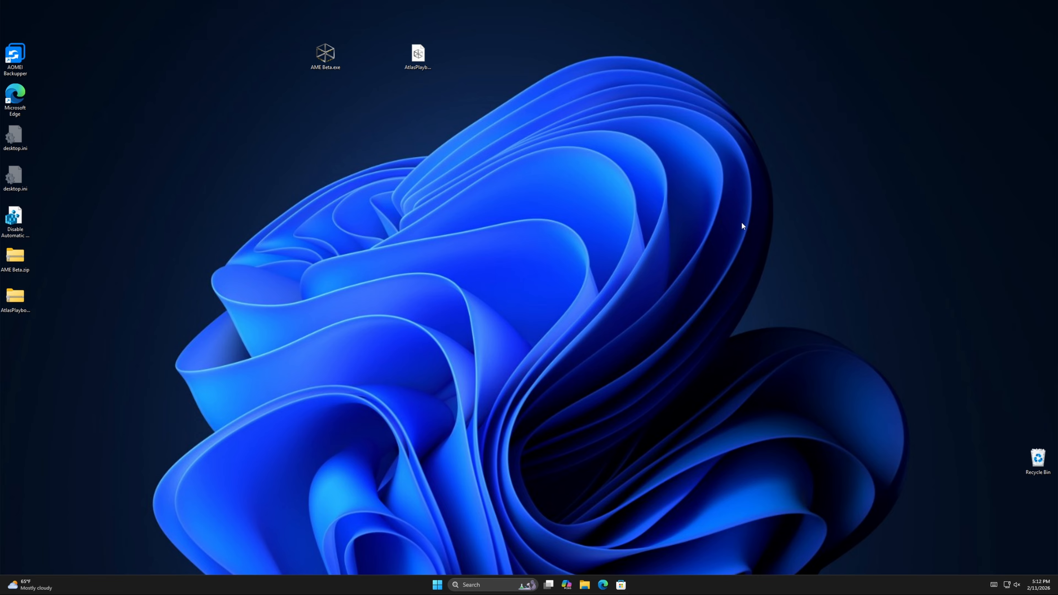
{"action": "right_click", "coordinate": [742, 237]}
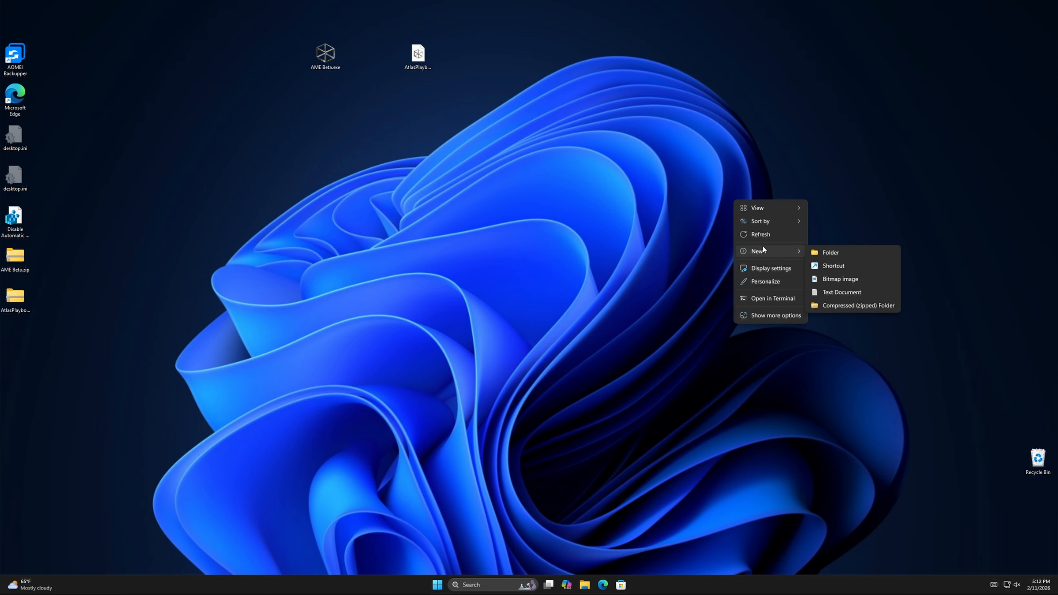
{"action": "left_click", "coordinate": [762, 236]}
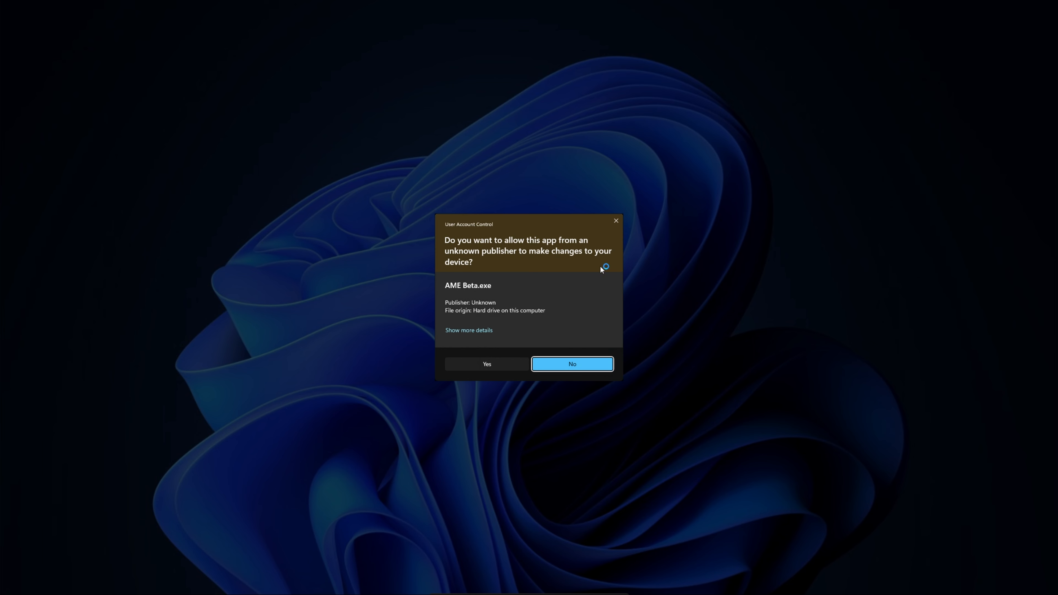
Relaunch AME Beta.exe with permission to make changes and start the Disable Security action for the Atlas playbook again.
{"action": "left_click", "coordinate": [487, 364]}
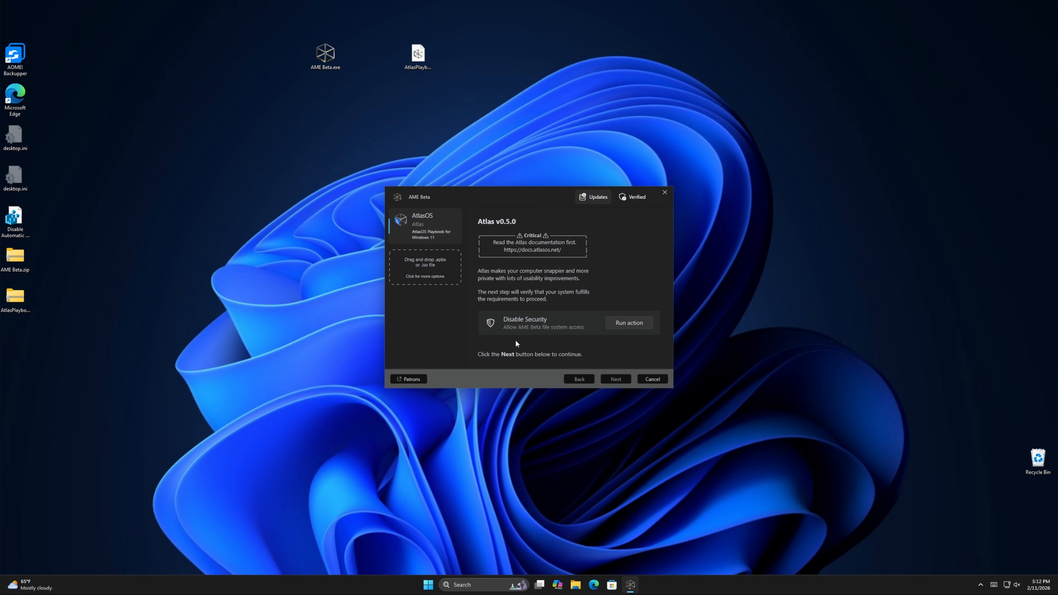
{"action": "left_click", "coordinate": [626, 322]}
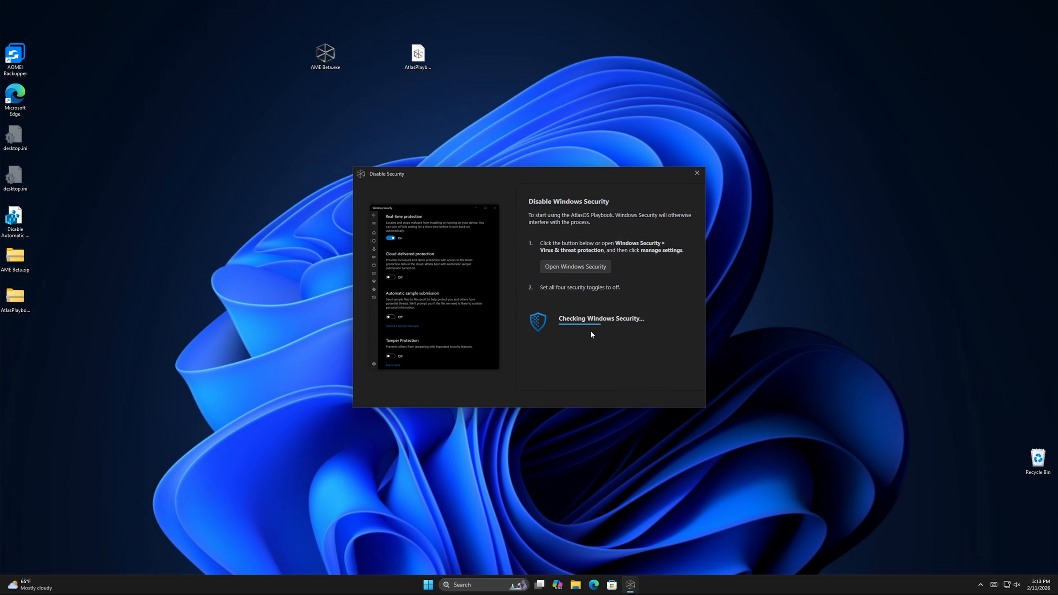